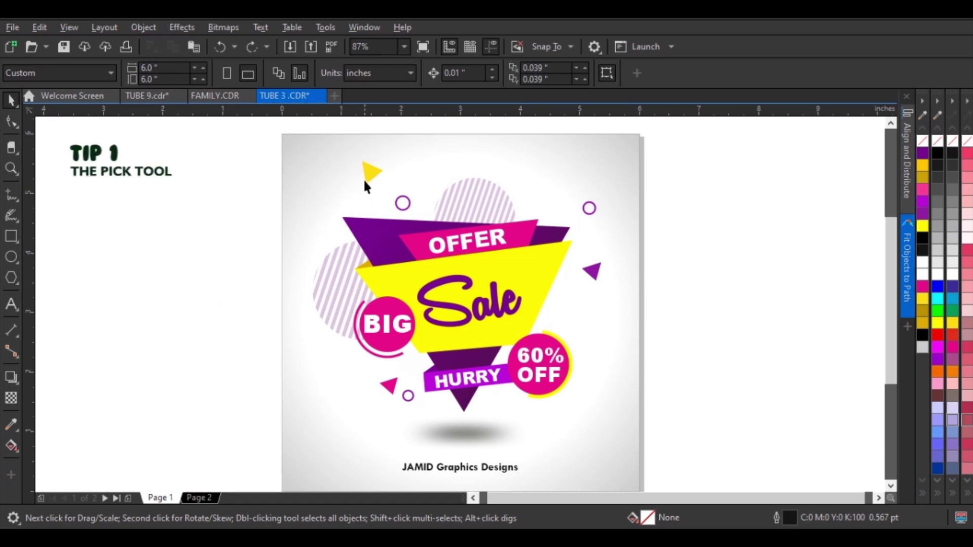
Step: Move the yellow triangle, undo it, then trial a marquee selection over the top objects
{"action": "left_click_drag", "start_coordinate": [371, 171], "coordinate": [66, 348]}
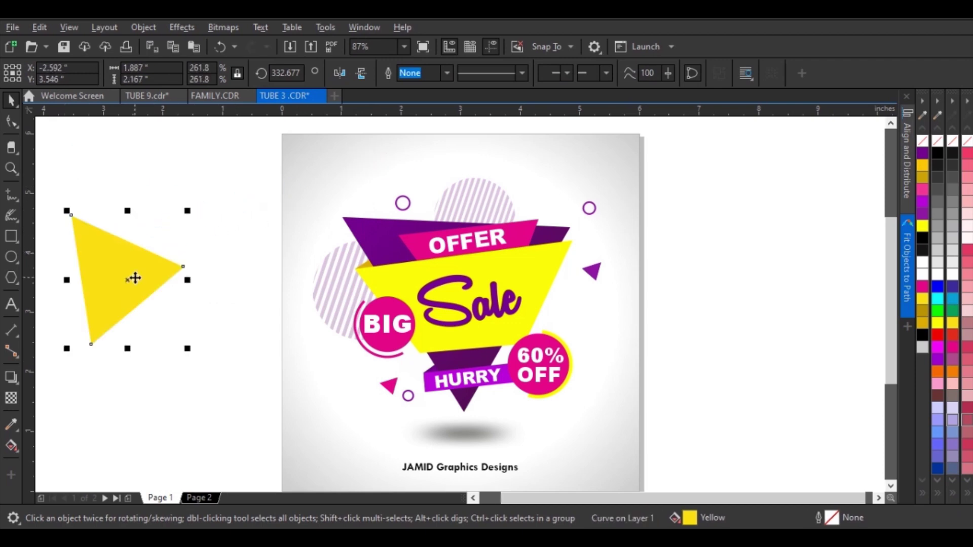
{"action": "key", "text": "ctrl+z"}
{"action": "key", "text": "ctrl+z"}
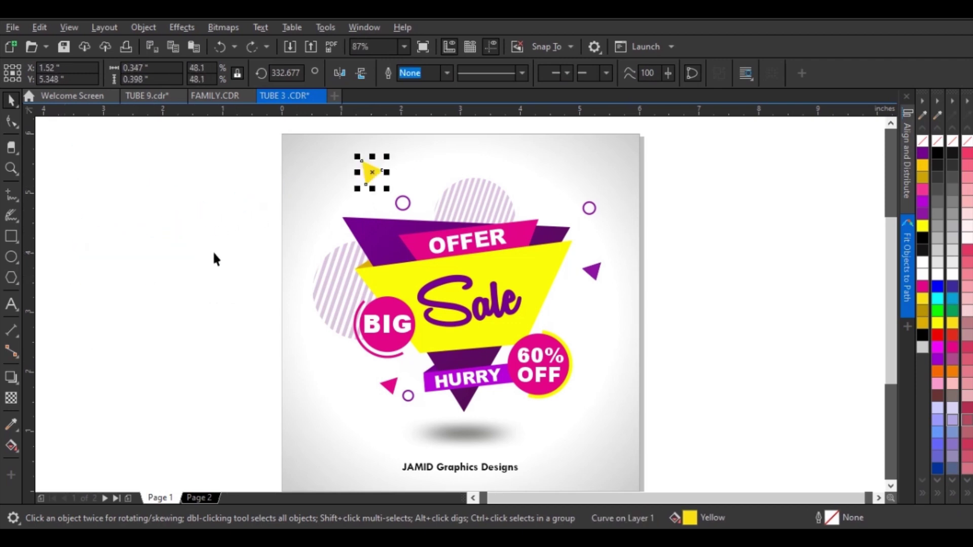
{"action": "left_click_drag", "start_coordinate": [272, 124], "coordinate": [687, 332]}
{"action": "left_click", "coordinate": [686, 331]}
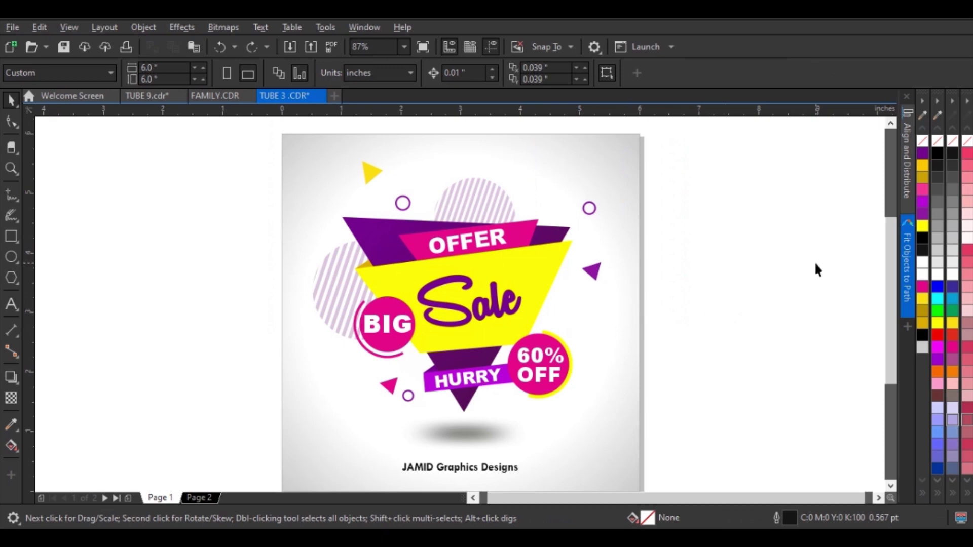
Step: Lasso the four top decorations with Freehand Pick and nudge them slightly right
{"action": "left_click", "coordinate": [12, 101]}
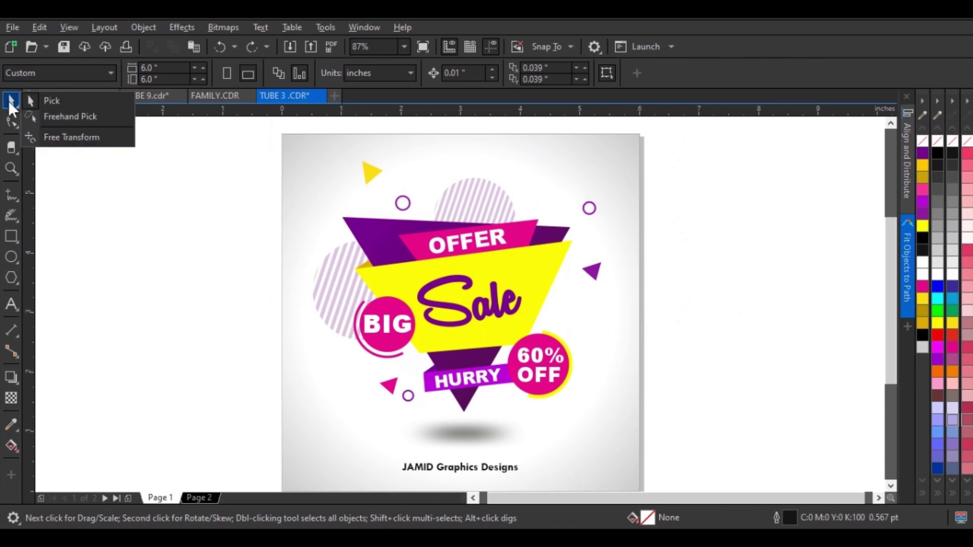
{"action": "left_click", "coordinate": [72, 116]}
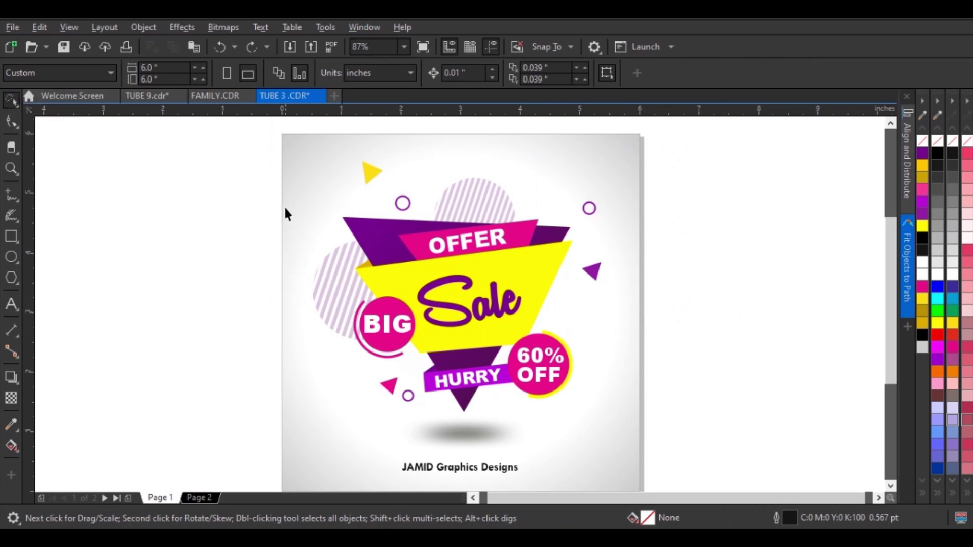
{"action": "mouse_move", "coordinate": [99, 191]}
{"action": "left_mouse_down"}
{"action": "mouse_move", "coordinate": [64, 247]}
{"action": "mouse_move", "coordinate": [74, 304]}
{"action": "mouse_move", "coordinate": [141, 313]}
{"action": "mouse_move", "coordinate": [187, 268]}
{"action": "left_mouse_up"}
{"action": "mouse_move", "coordinate": [259, 208]}
{"action": "left_mouse_down"}
{"action": "mouse_move", "coordinate": [409, 216]}
{"action": "mouse_move", "coordinate": [449, 168]}
{"action": "mouse_move", "coordinate": [493, 160]}
{"action": "mouse_move", "coordinate": [545, 209]}
{"action": "mouse_move", "coordinate": [579, 226]}
{"action": "mouse_move", "coordinate": [572, 284]}
{"action": "mouse_move", "coordinate": [588, 300]}
{"action": "mouse_move", "coordinate": [616, 288]}
{"action": "mouse_move", "coordinate": [624, 244]}
{"action": "left_mouse_up"}
{"action": "mouse_move", "coordinate": [612, 190]}
{"action": "left_mouse_down"}
{"action": "mouse_move", "coordinate": [582, 166]}
{"action": "mouse_move", "coordinate": [530, 148]}
{"action": "mouse_move", "coordinate": [408, 143]}
{"action": "left_mouse_up"}
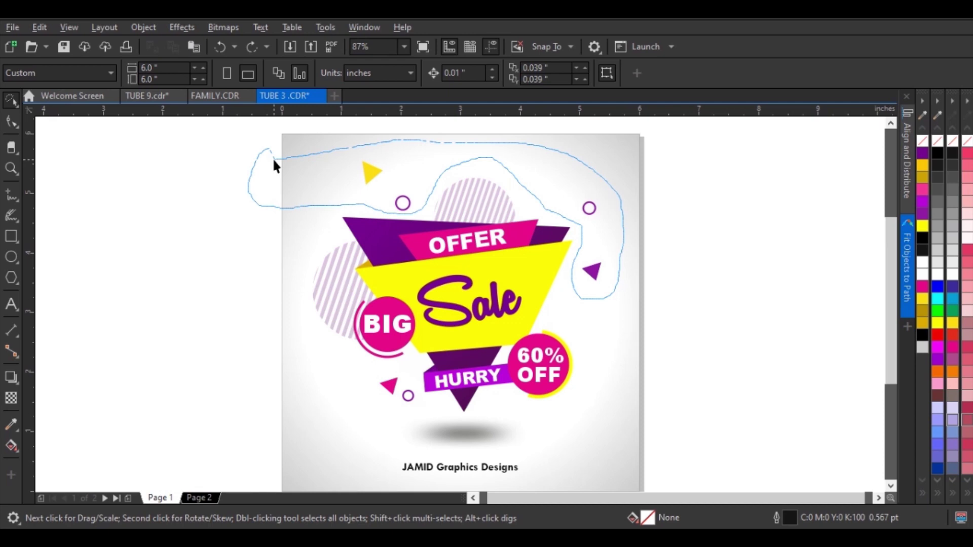
{"action": "left_click_drag", "start_coordinate": [274, 160], "coordinate": [273, 159]}
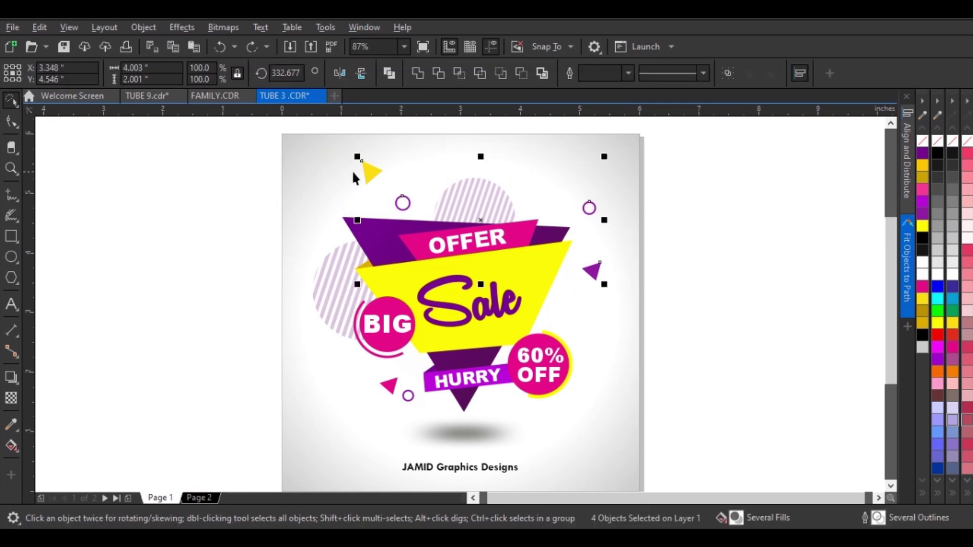
{"action": "left_click_drag", "start_coordinate": [366, 177], "coordinate": [607, 271]}
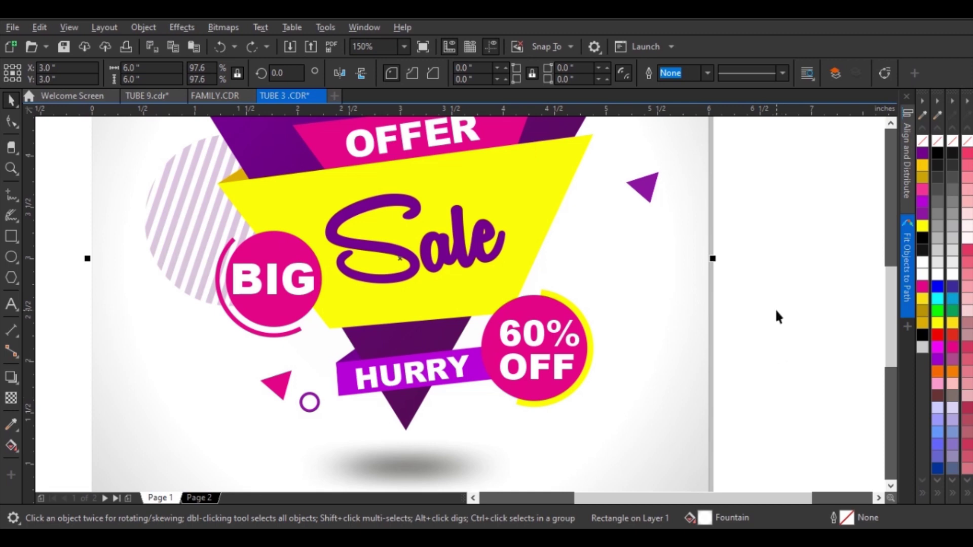
Step: Undo an accidental move of the page background rectangle and clear the selection
{"action": "scroll", "coordinate": [763, 324], "scroll_direction": "down", "scroll_amount": 2}
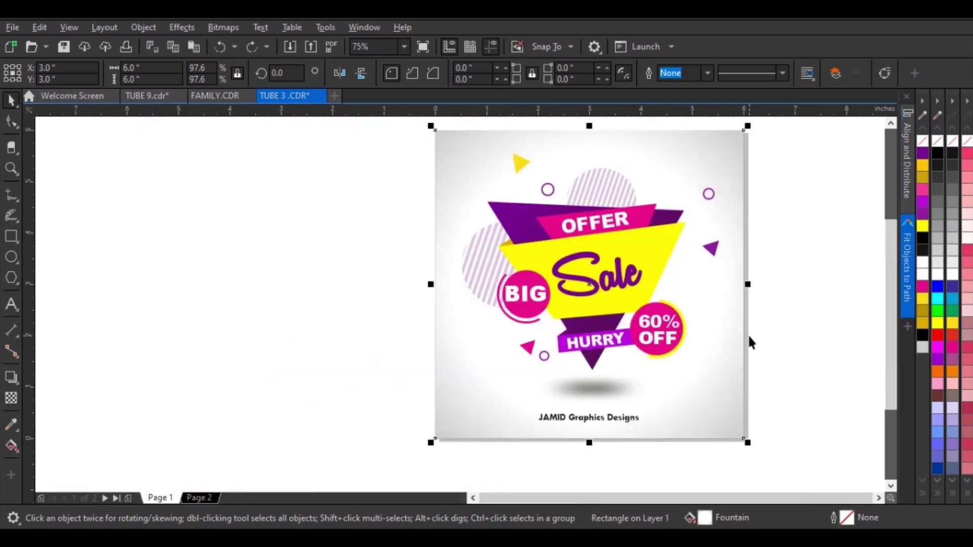
{"action": "scroll", "coordinate": [749, 341], "scroll_direction": "up", "scroll_amount": 2}
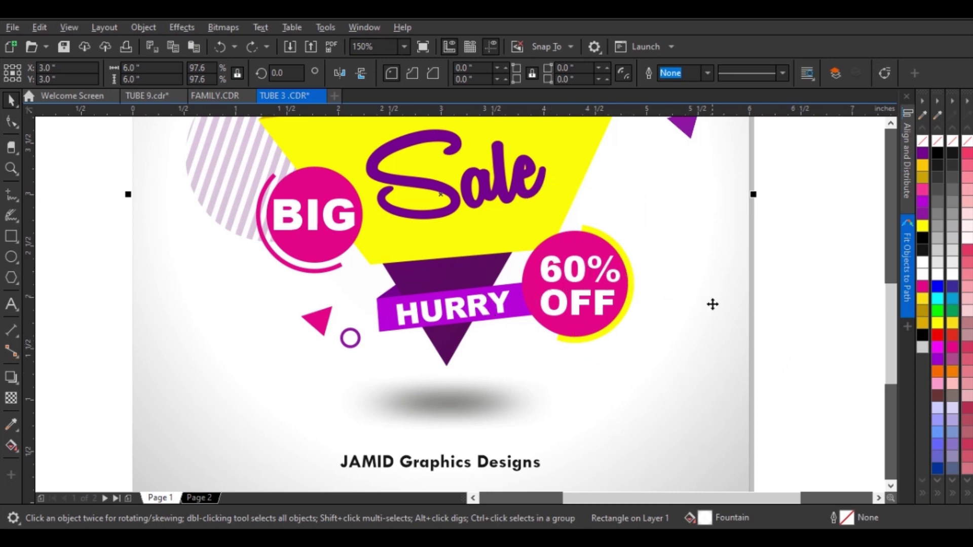
{"action": "key", "text": "Escape"}
{"action": "left_click_drag", "start_coordinate": [696, 204], "coordinate": [454, 363]}
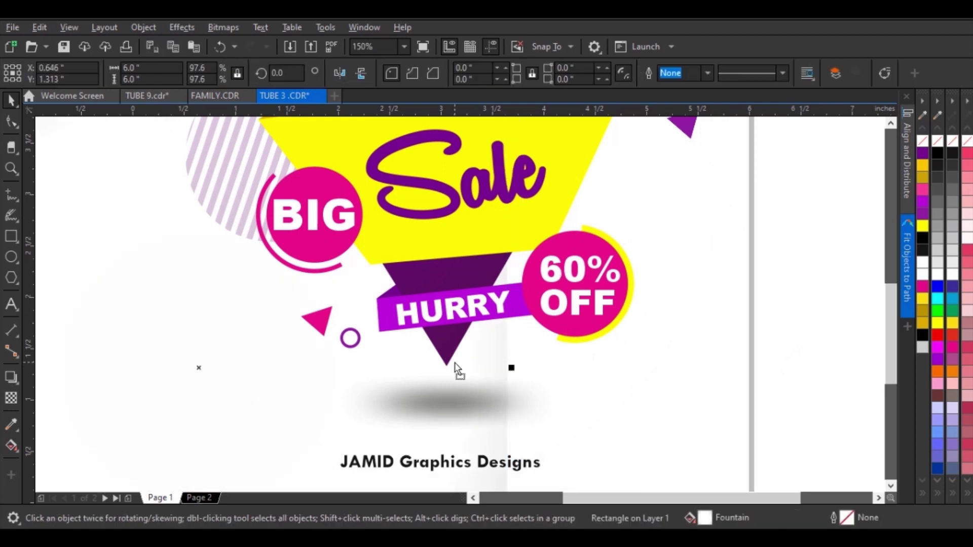
{"action": "key", "text": "ctrl+z"}
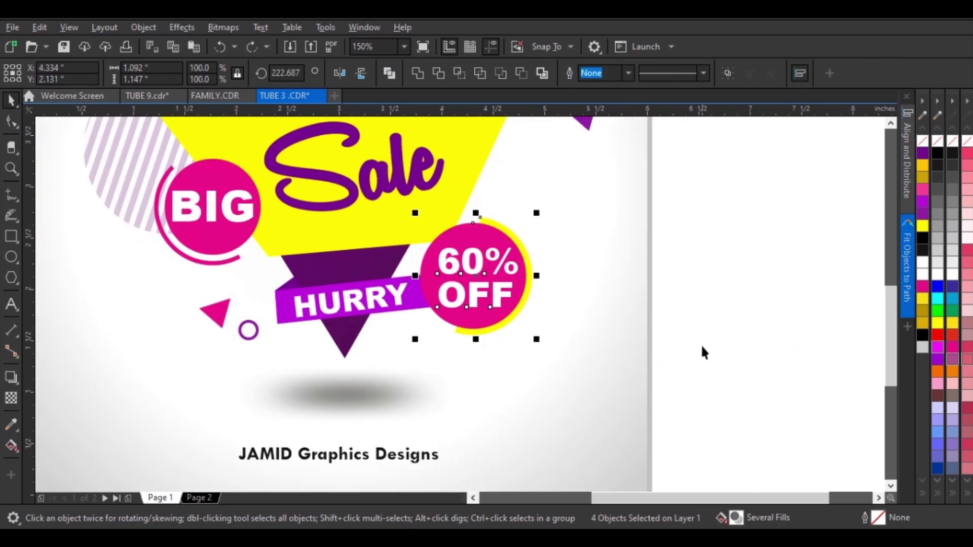
{"action": "left_click", "coordinate": [783, 345]}
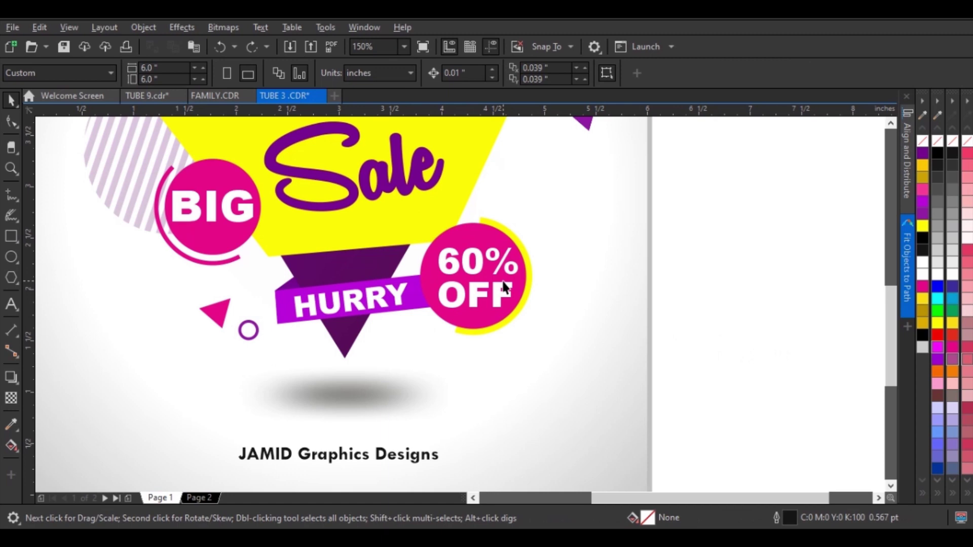
Step: Marquee-select the 60% OFF badge, move it up and right, and zoom to the page
{"action": "left_click_drag", "start_coordinate": [813, 368], "coordinate": [822, 366]}
{"action": "left_click_drag", "start_coordinate": [681, 374], "coordinate": [556, 343]}
{"action": "left_click_drag", "start_coordinate": [556, 343], "coordinate": [556, 343]}
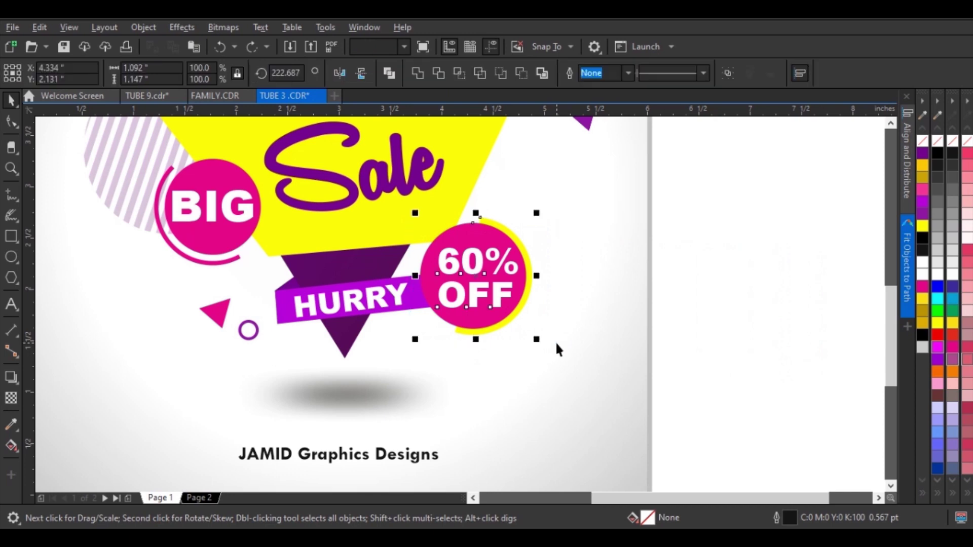
{"action": "left_click_drag", "start_coordinate": [440, 300], "coordinate": [558, 239]}
{"action": "left_click", "coordinate": [205, 269]}
{"action": "key", "text": "shift+F4"}
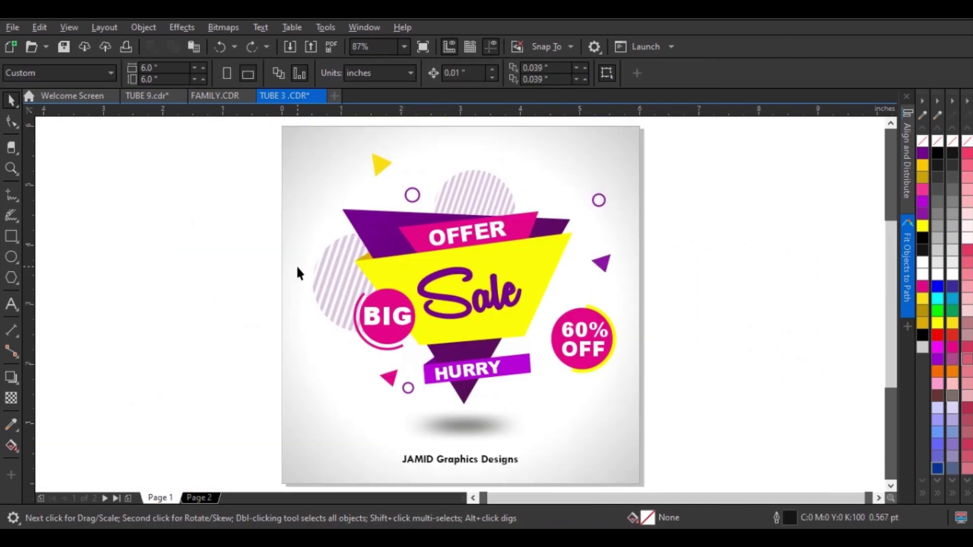
Step: Select all poster objects with Ctrl+A, then by double-clicking the Pick tool, deselecting after each
{"action": "key", "text": "ctrl+a"}
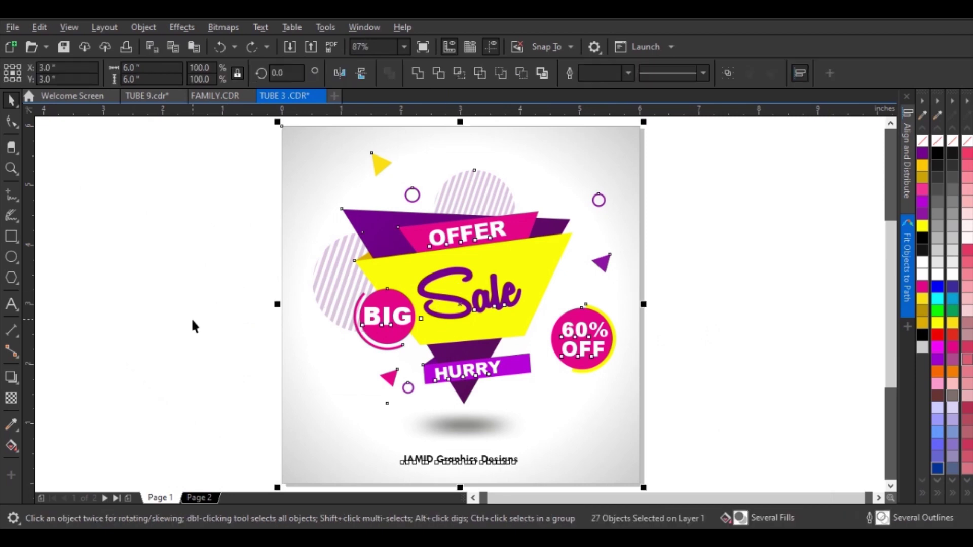
{"action": "left_click", "coordinate": [205, 272]}
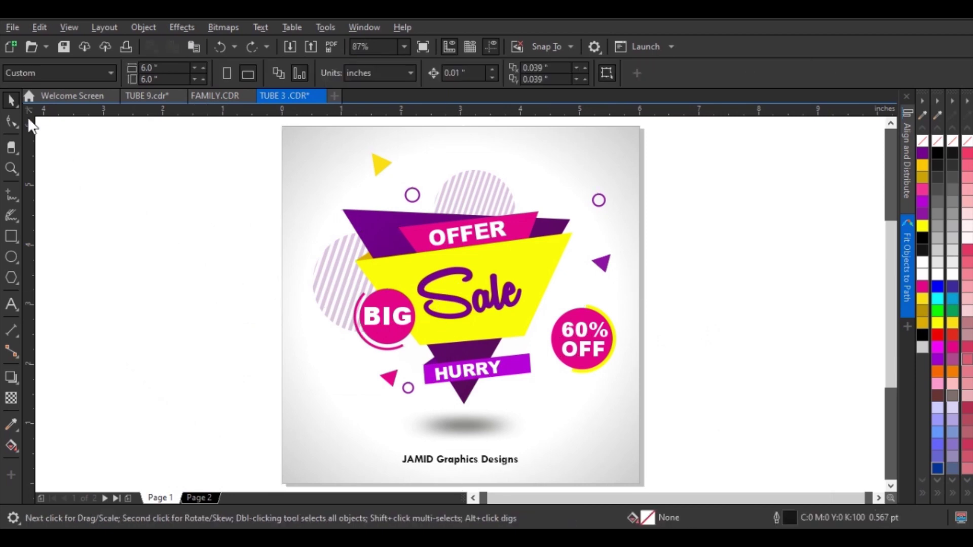
{"action": "double_click", "coordinate": [9, 100]}
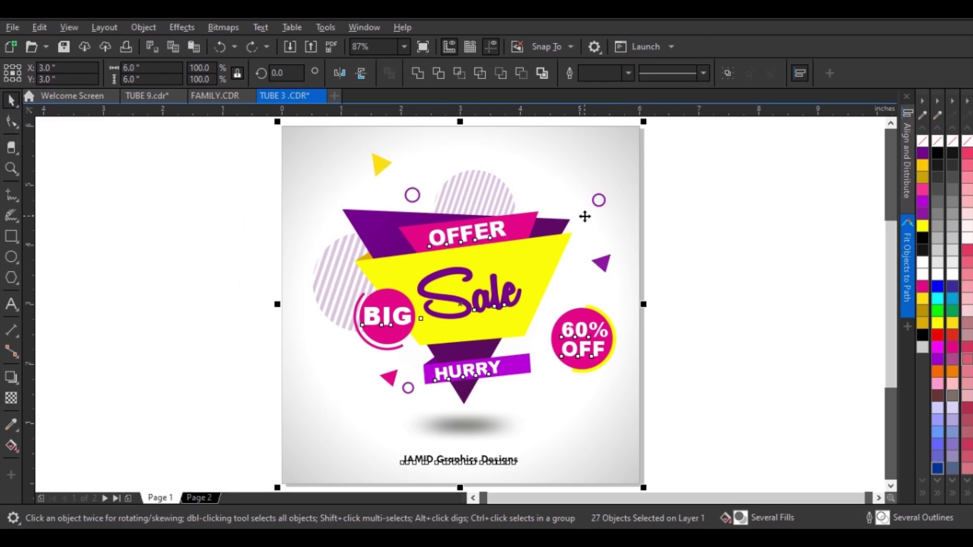
{"action": "left_click", "coordinate": [186, 275]}
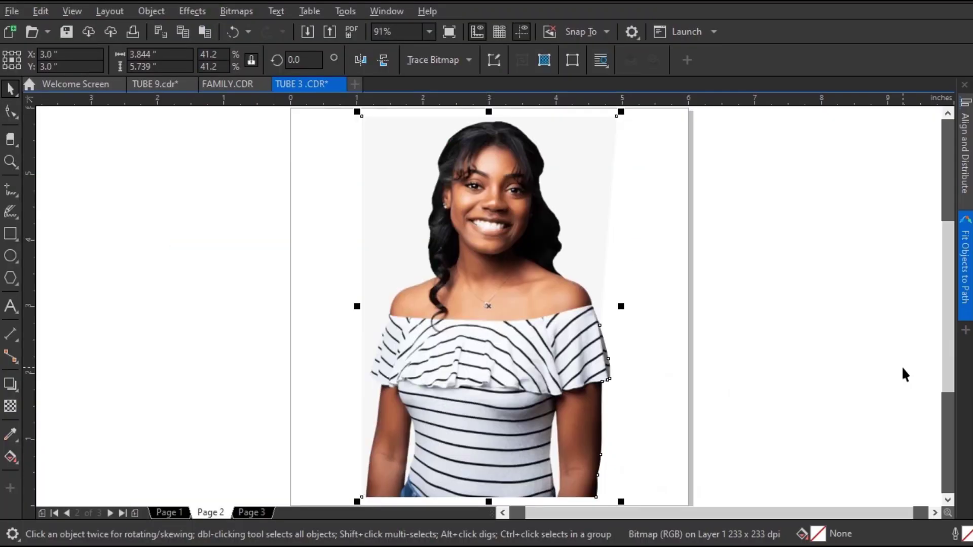
Step: Pan the photo page temporarily with H, re-centring it with Shift+F4 each time
{"action": "left_click", "coordinate": [724, 313]}
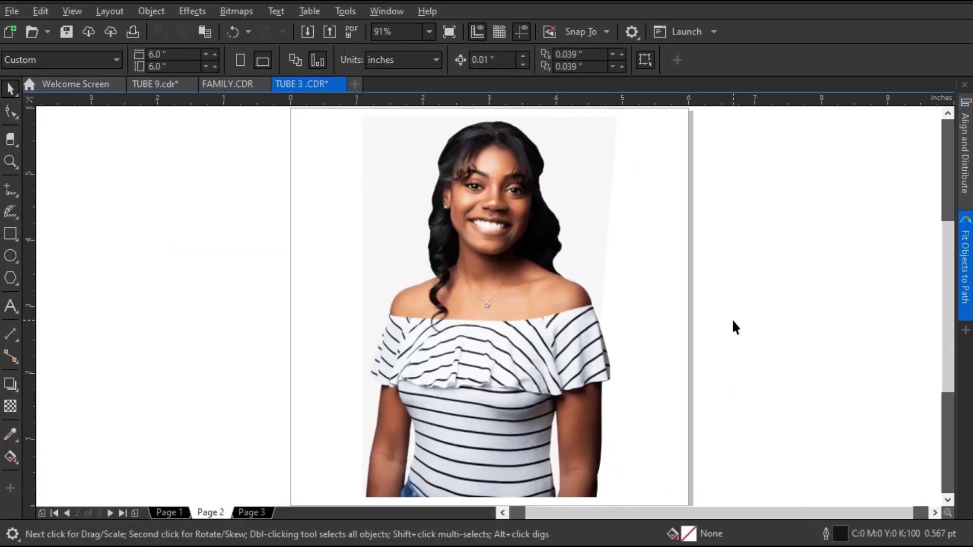
{"action": "key", "text": "h"}
{"action": "left_click_drag", "start_coordinate": [396, 248], "coordinate": [324, 218]}
{"action": "key", "text": "shift+F4"}
{"action": "key", "text": "space"}
{"action": "key", "text": "h"}
{"action": "left_click_drag", "start_coordinate": [767, 214], "coordinate": [819, 282]}
{"action": "key", "text": "shift+F4"}
{"action": "key", "text": "space"}
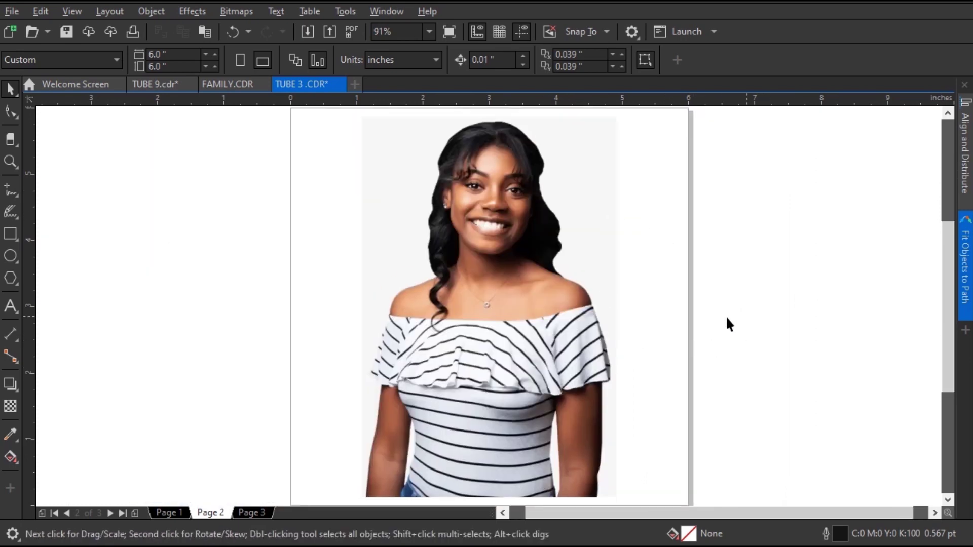
Step: Make the Pan tool the active tool from the Zoom tool flyout with H
{"action": "left_click", "coordinate": [13, 164]}
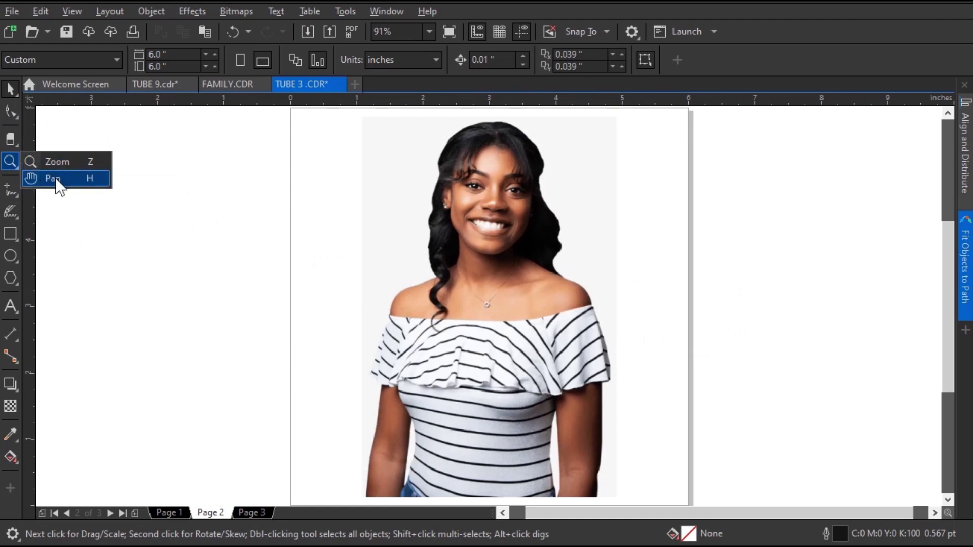
{"action": "left_click", "coordinate": [179, 257]}
{"action": "key", "text": "h"}
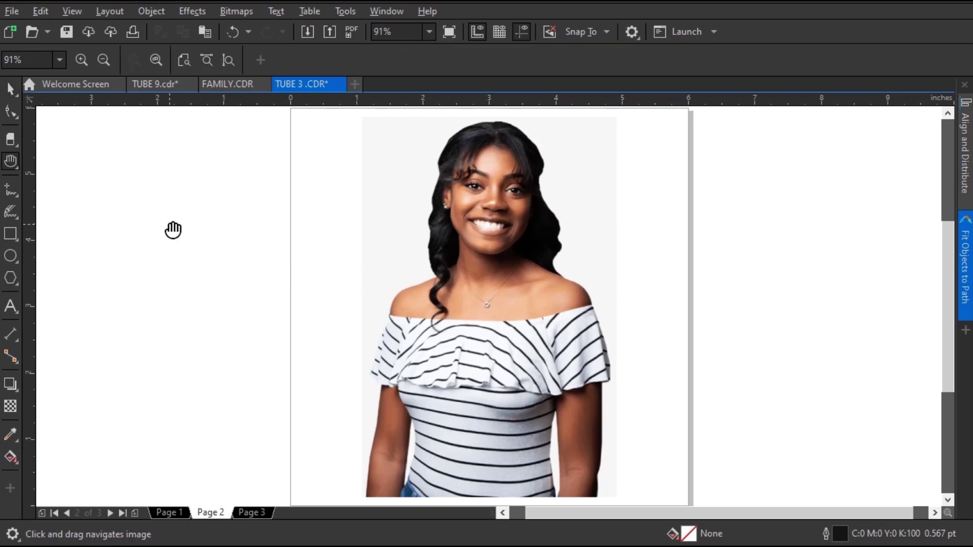
Step: Pan the photo page around the view and scroll to zoom out and back in
{"action": "left_click_drag", "start_coordinate": [434, 175], "coordinate": [759, 352]}
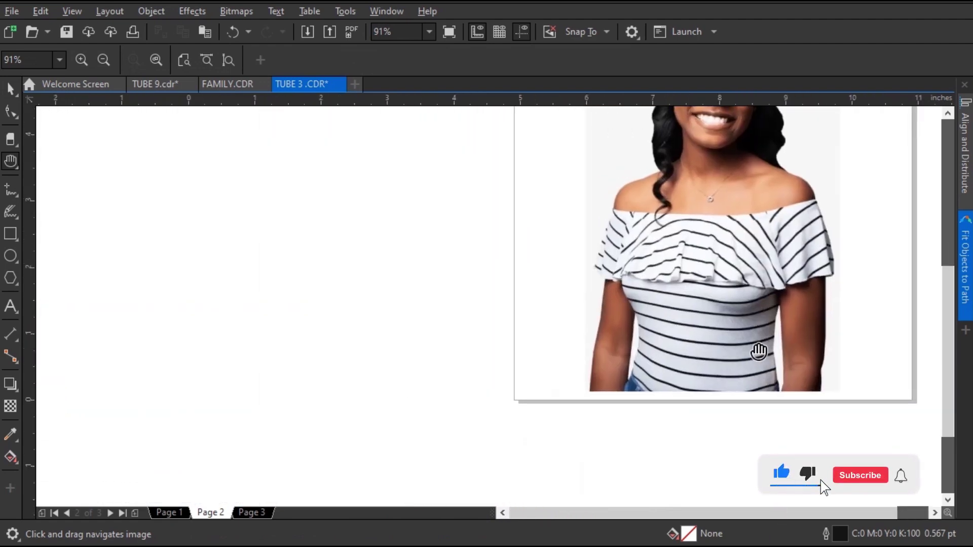
{"action": "left_click_drag", "start_coordinate": [400, 286], "coordinate": [292, 370]}
{"action": "scroll", "coordinate": [587, 278], "scroll_direction": "down", "scroll_amount": 4}
{"action": "scroll", "coordinate": [595, 289], "scroll_direction": "up", "scroll_amount": 4}
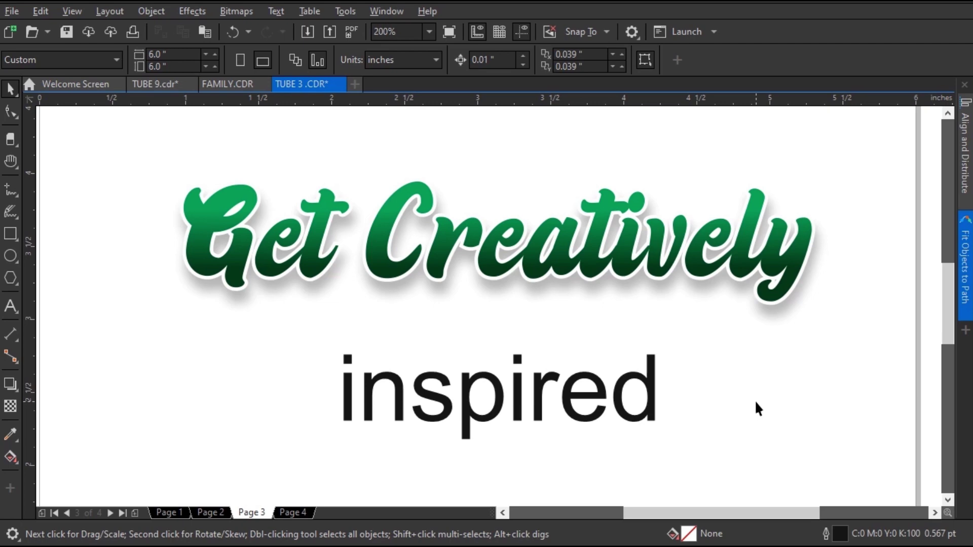
Step: Copy the text properties of 'Get Creatively' onto 'inspired', giving it the Rista Hafiq script at 60.903 pt
{"action": "key", "text": "Tab"}
{"action": "left_click", "coordinate": [771, 393]}
{"action": "left_click", "coordinate": [652, 394]}
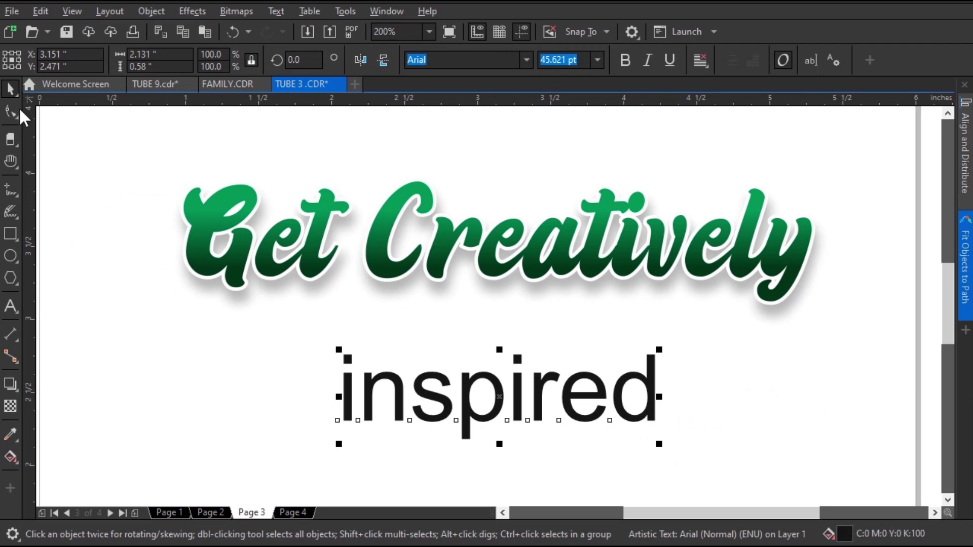
{"action": "left_click", "coordinate": [44, 7]}
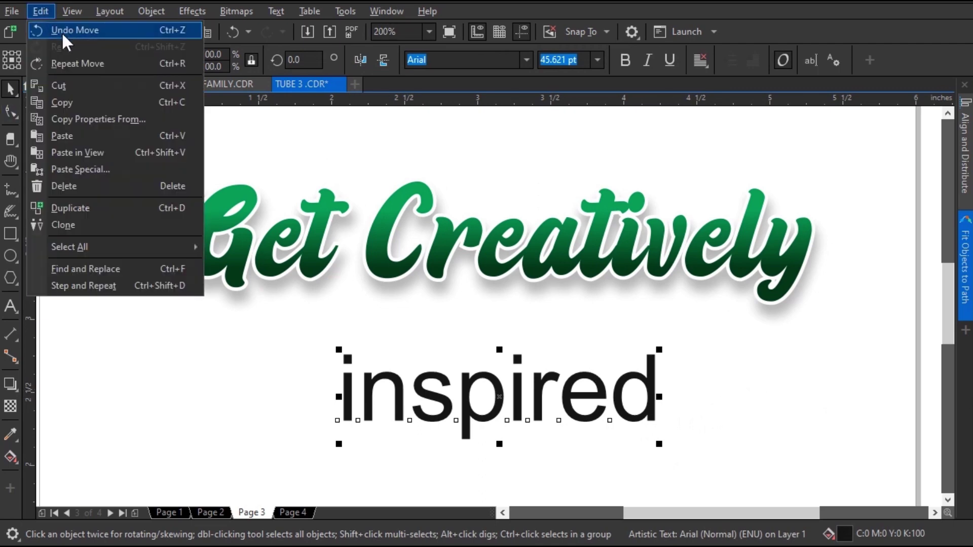
{"action": "left_click", "coordinate": [84, 118]}
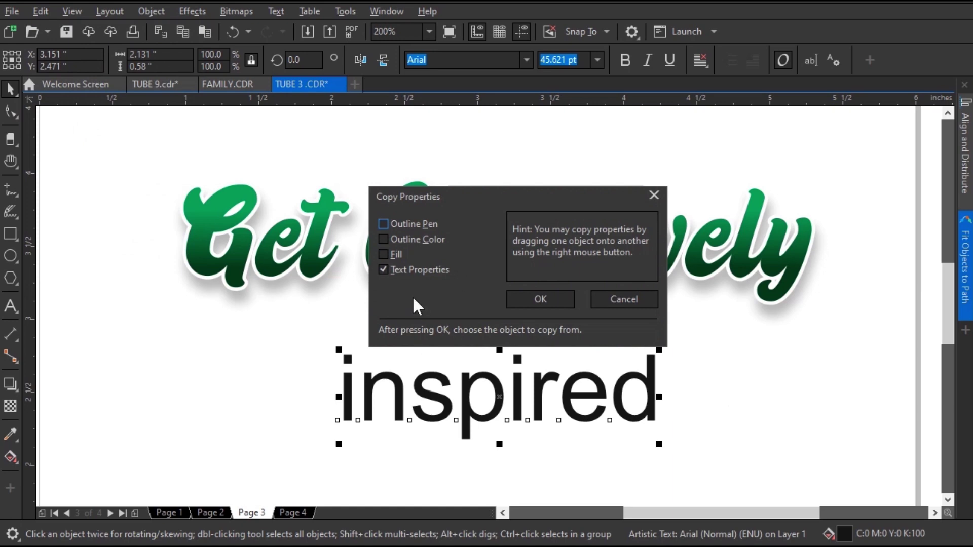
{"action": "left_click", "coordinate": [543, 300]}
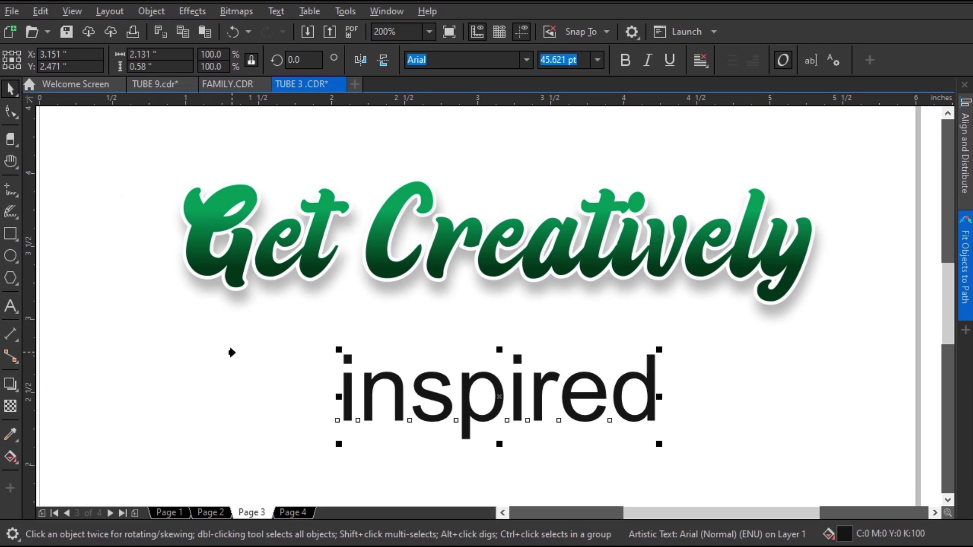
{"action": "left_click", "coordinate": [225, 262]}
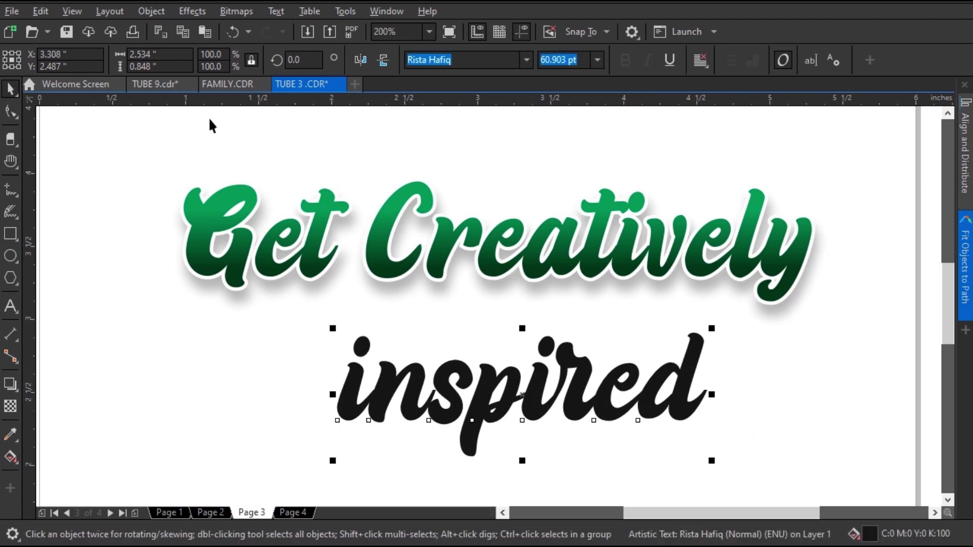
{"action": "left_click", "coordinate": [39, 11]}
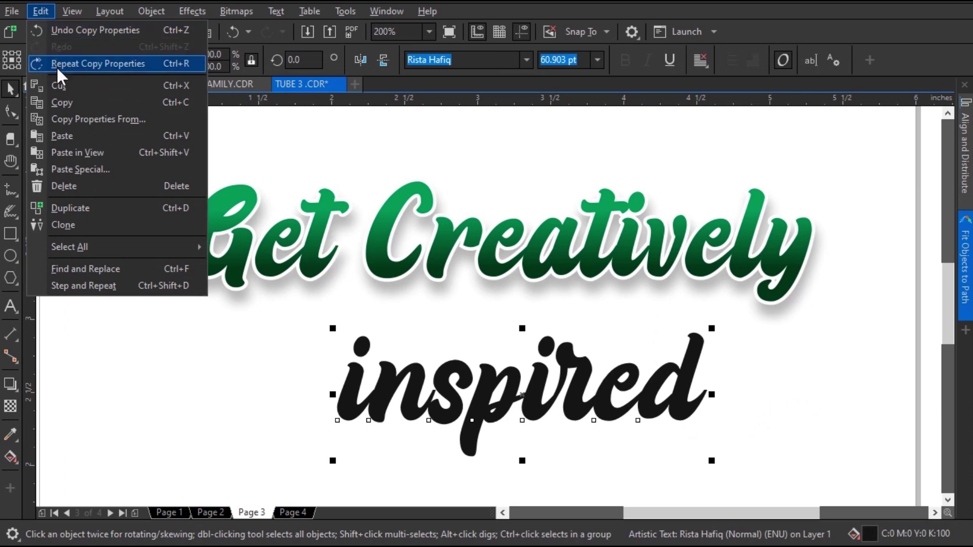
Step: Copy the outline pen and green fountain fill from 'Get Creatively' onto 'inspired'
{"action": "left_click", "coordinate": [76, 120]}
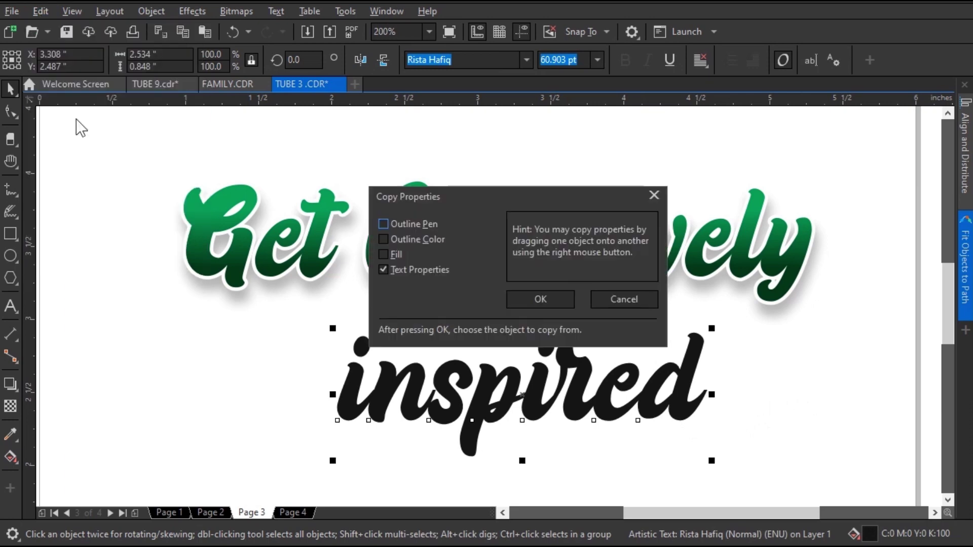
{"action": "left_click", "coordinate": [394, 223]}
{"action": "left_click", "coordinate": [538, 304]}
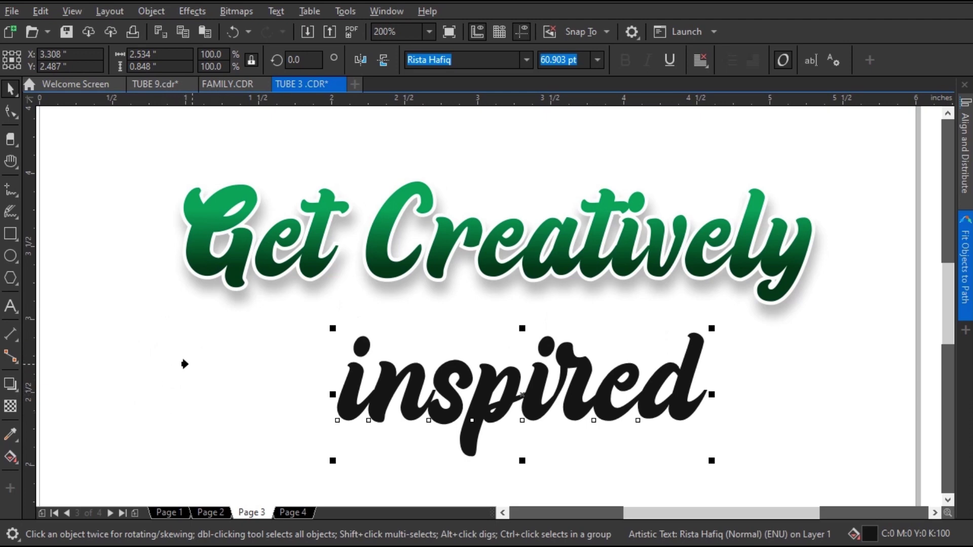
{"action": "left_click", "coordinate": [189, 261]}
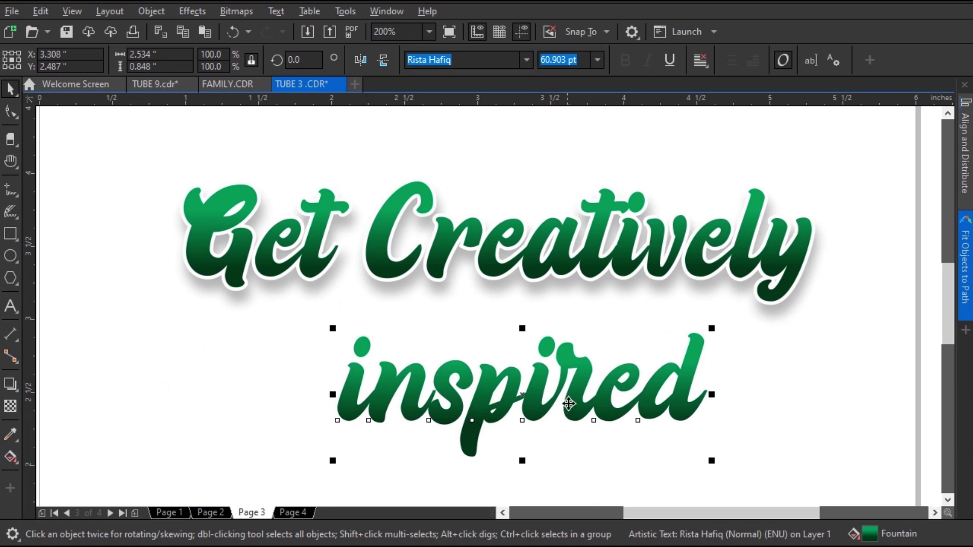
Step: Give 'inspired' a white drop shadow at 50 opacity and 15 feather
{"action": "key", "text": "Escape"}
{"action": "left_click", "coordinate": [14, 385]}
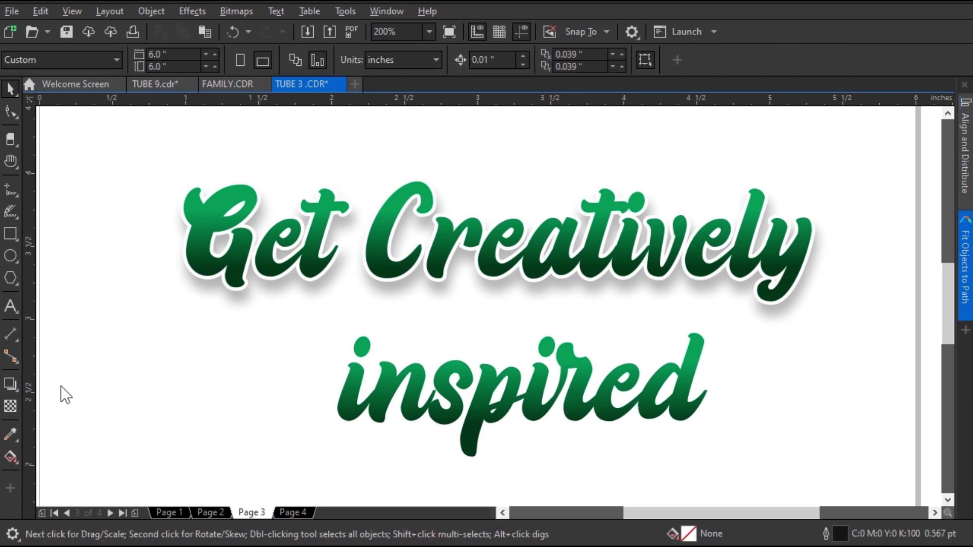
{"action": "left_click", "coordinate": [515, 403]}
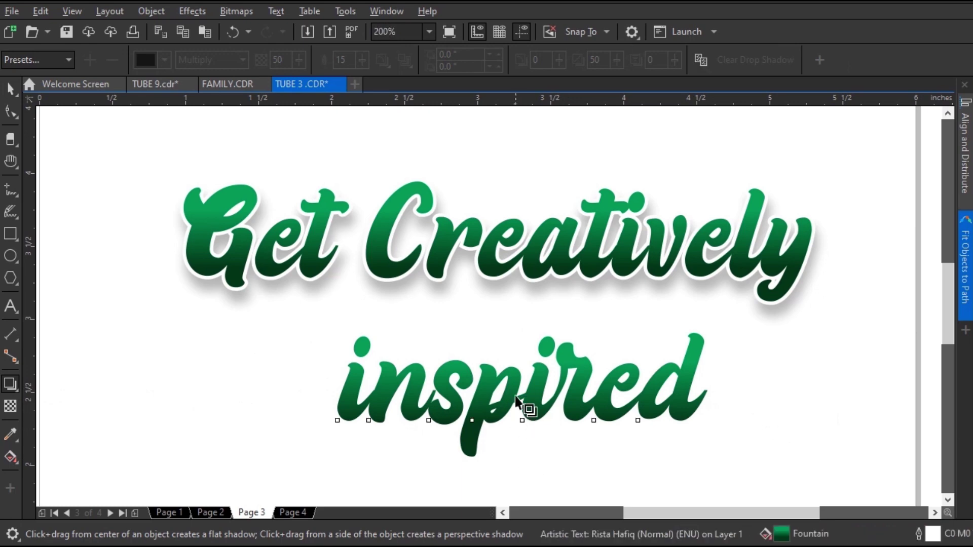
{"action": "left_click_drag", "start_coordinate": [522, 395], "coordinate": [712, 394]}
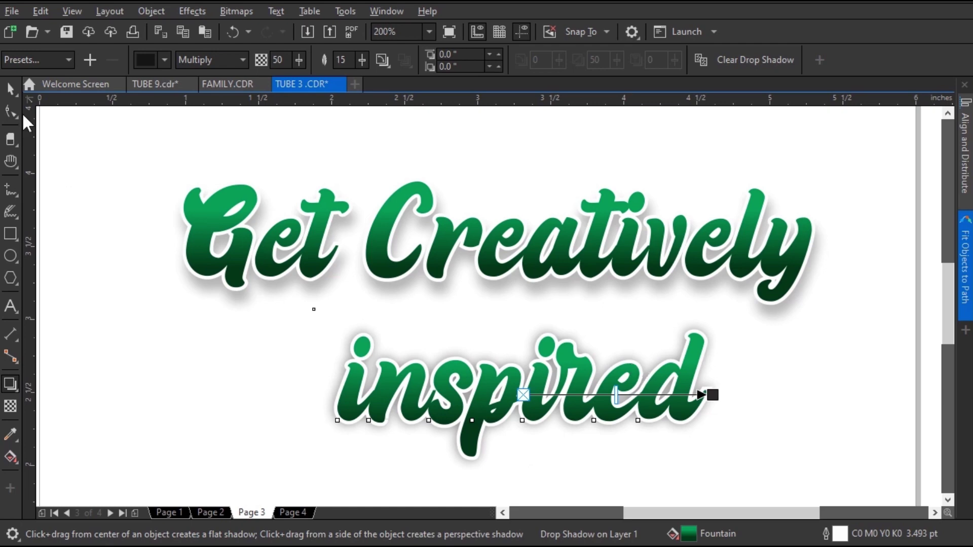
{"action": "left_click", "coordinate": [10, 88]}
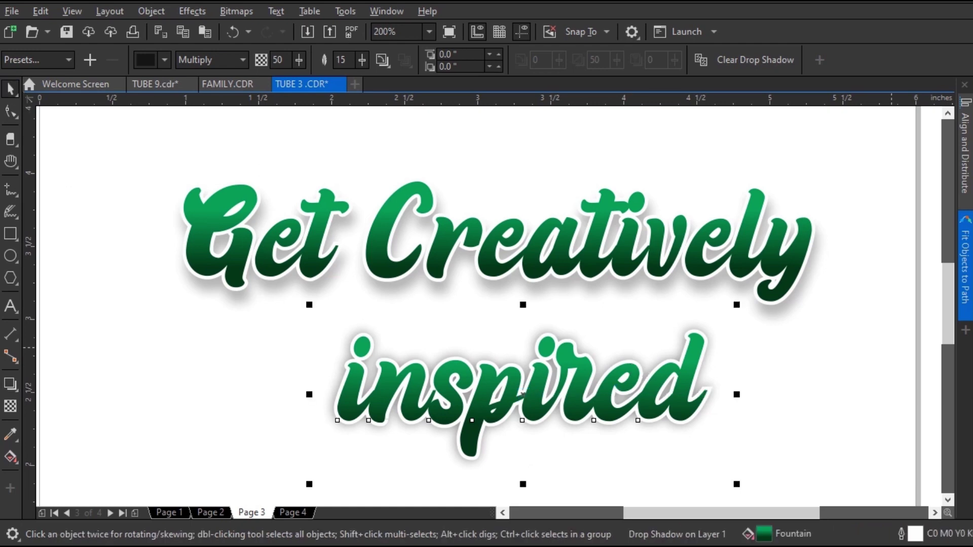